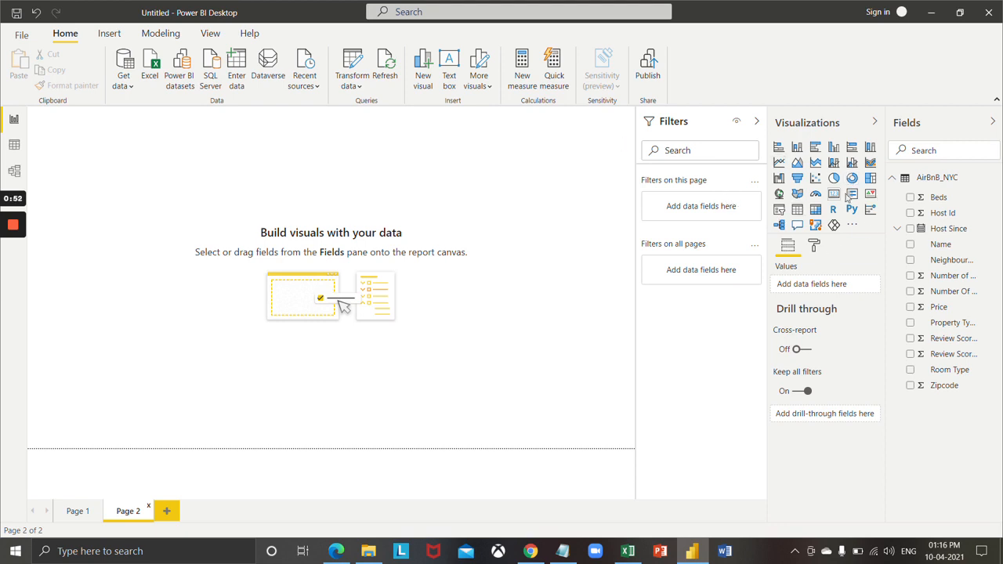
Read the AirBnb note in Notepad describing summary information and metrics for New York City listings
{"action": "left_click", "coordinate": [569, 555]}
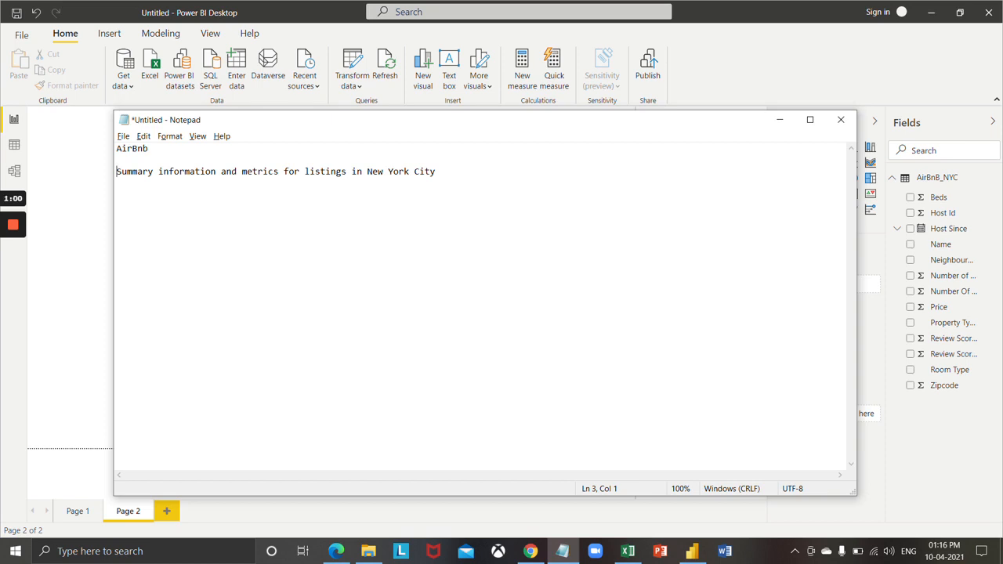
{"action": "key", "text": "shift+Right"}
{"action": "key", "text": "shift+Right"}
{"action": "key", "text": "shift+Right"}
{"action": "key", "text": "shift+Right"}
{"action": "key", "text": "shift+Right"}
{"action": "left_click", "coordinate": [778, 121]}
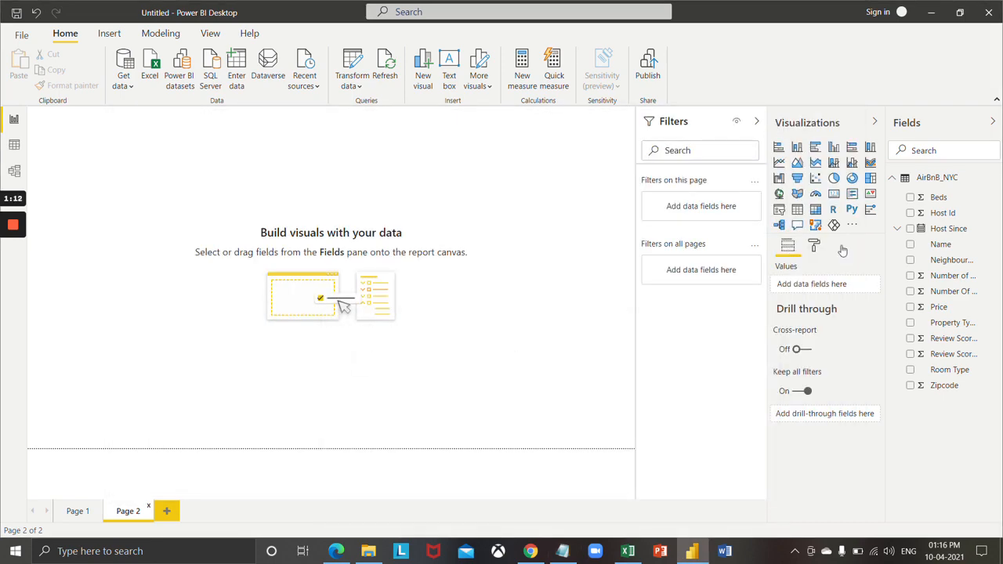
Switch to the airbnb workbook in Excel and check how far the rows and header columns extend
{"action": "left_click", "coordinate": [628, 552]}
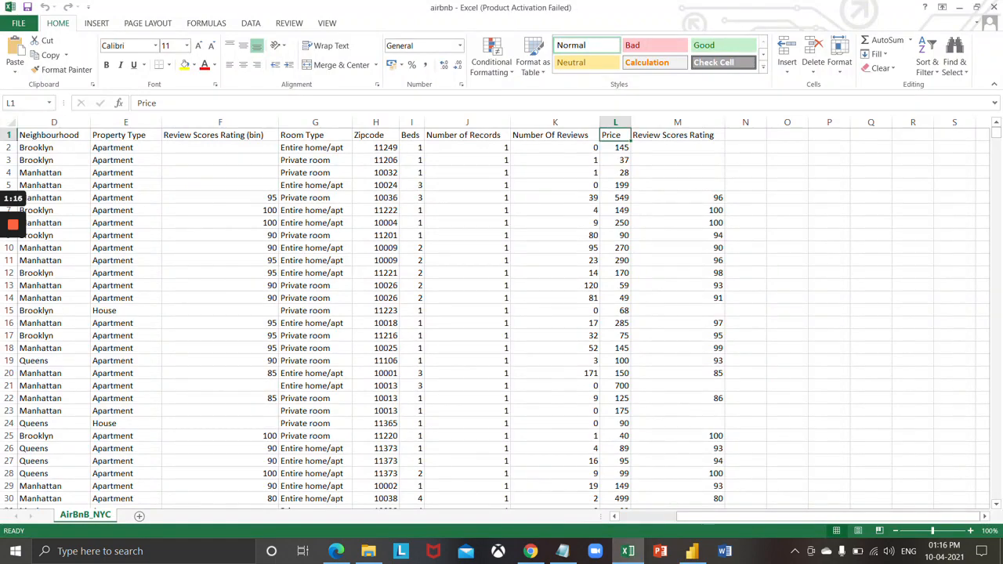
{"action": "key", "text": "ctrl+Home"}
{"action": "key", "text": "ctrl+shift+Down"}
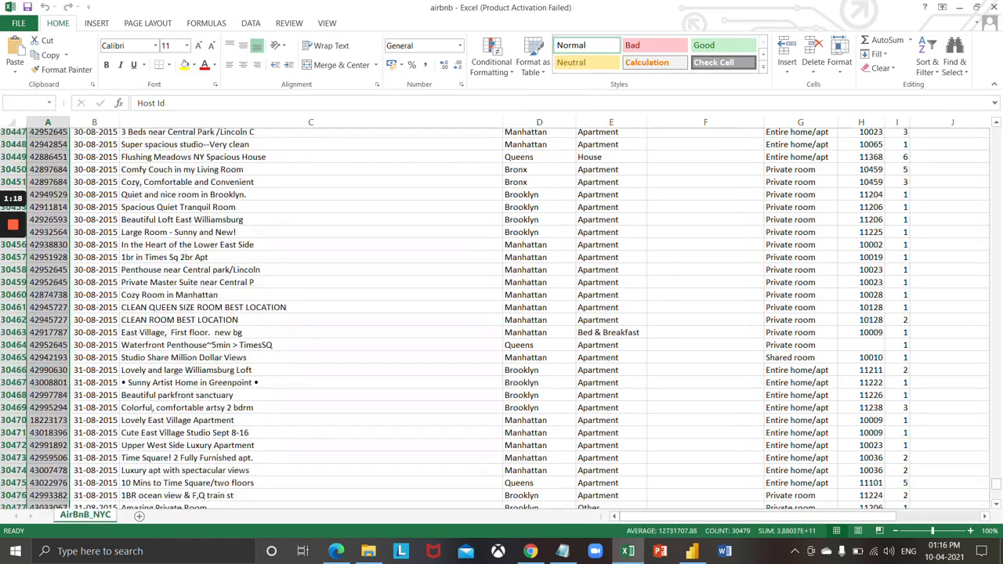
{"action": "key", "text": "ctrl+shift+Up"}
{"action": "key", "text": "ctrl+shift+Right"}
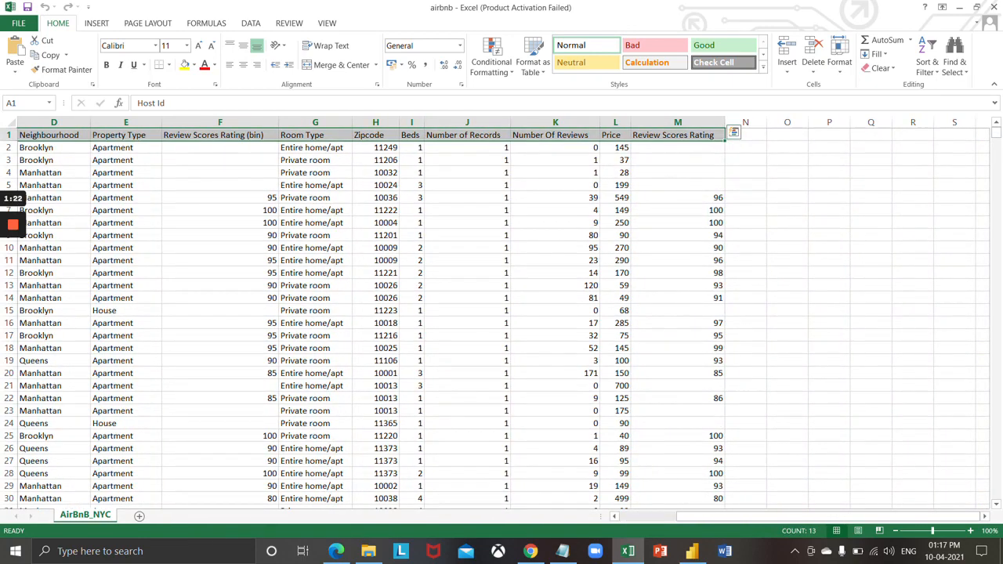
{"action": "key", "text": "ctrl+shift+Left"}
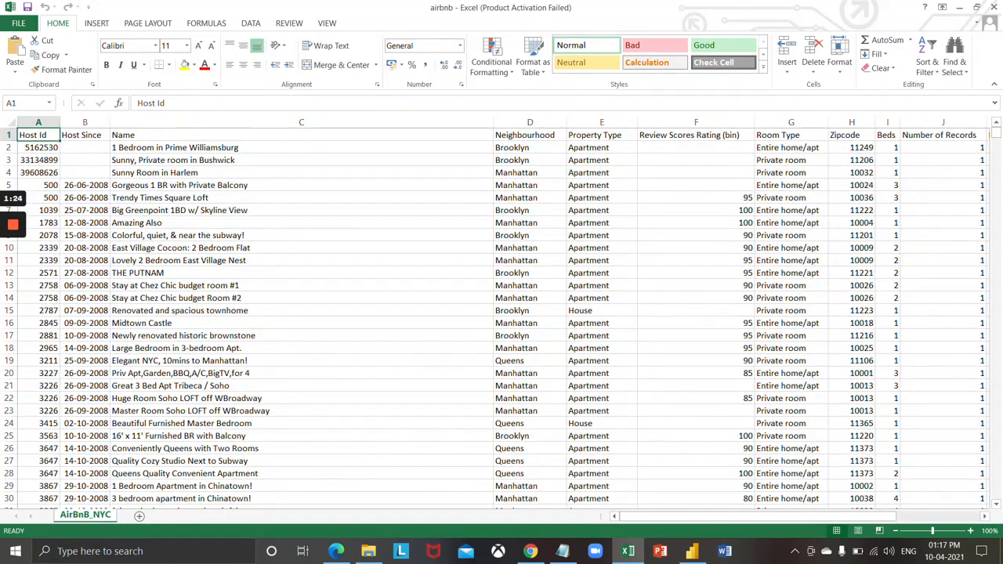
Examine the Host Id, Host Since and Name columns in the first rows of the AirBnB_NYC sheet
{"action": "key", "text": "Down"}
{"action": "key", "text": "Up"}
{"action": "key", "text": "Down"}
{"action": "key", "text": "Up"}
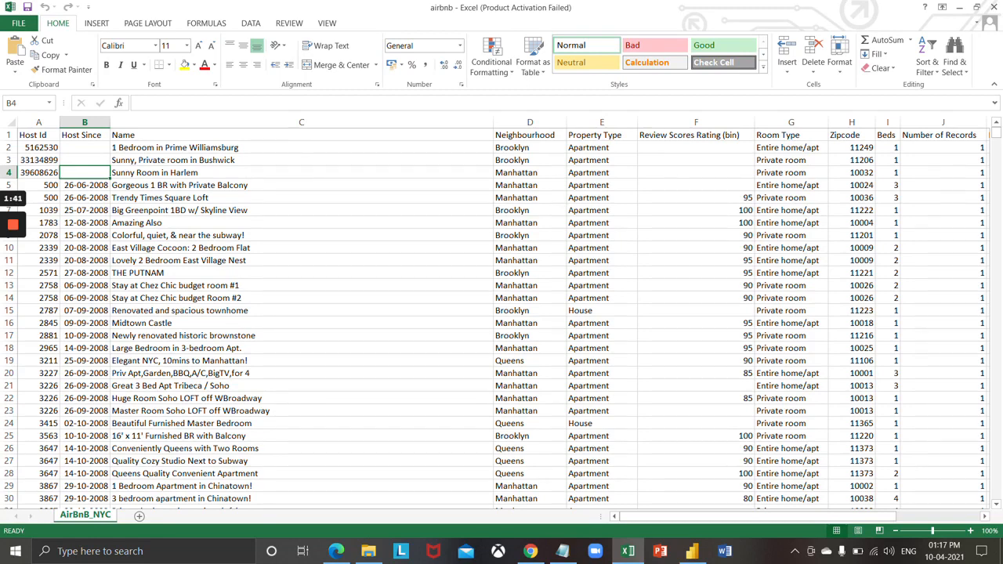
{"action": "key", "text": "Up"}
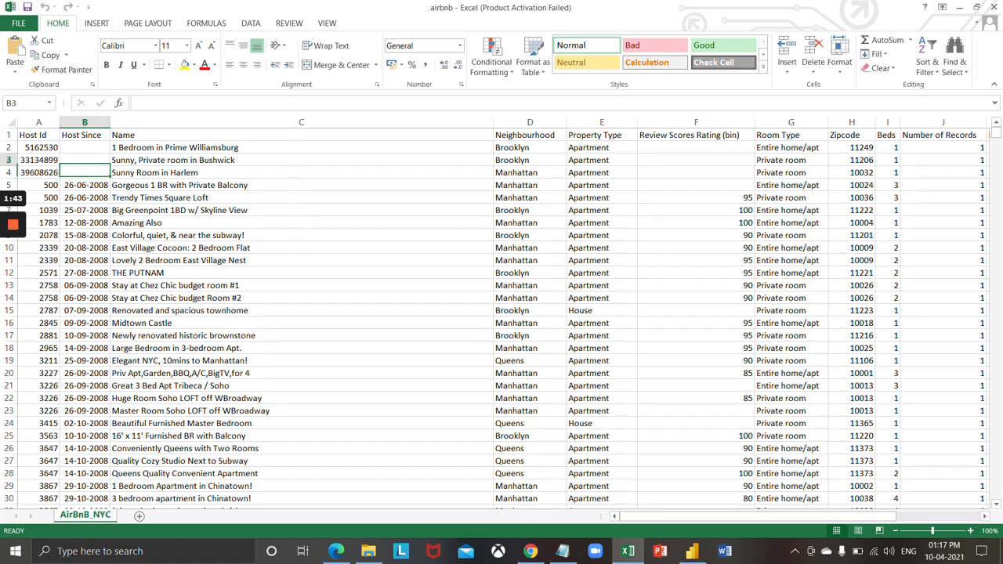
{"action": "key", "text": "Up"}
{"action": "key", "text": "Up"}
{"action": "key", "text": "Right"}
{"action": "key", "text": "Down"}
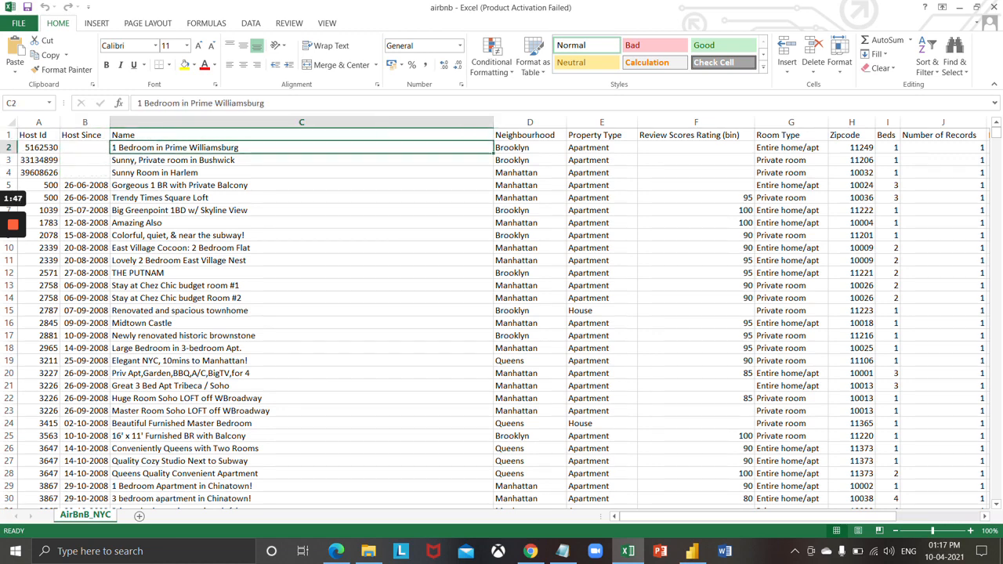
{"action": "key", "text": "Down"}
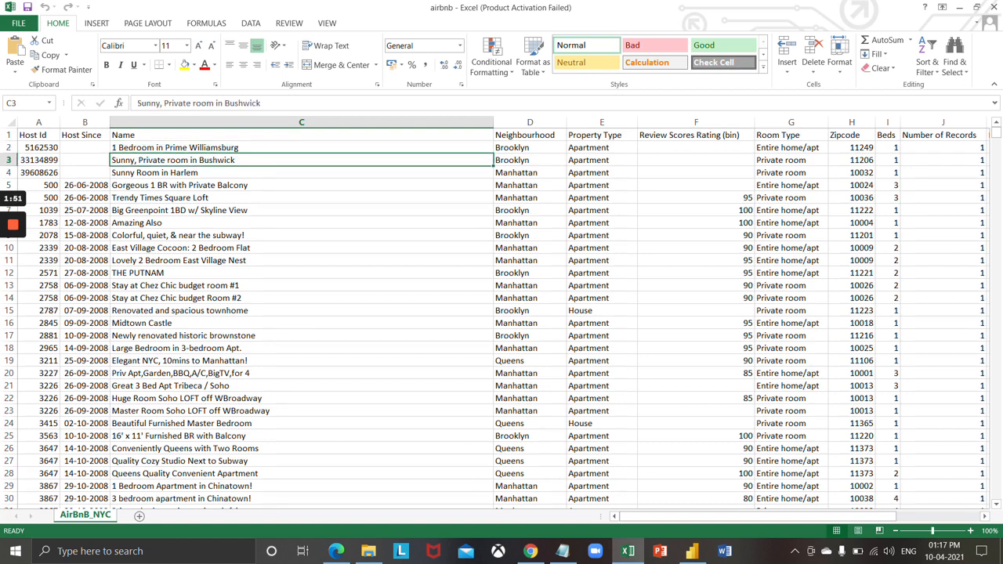
{"action": "key", "text": "Up"}
{"action": "key", "text": "Up"}
Examine the Neighbourhood and Property Type columns and their first entries
{"action": "key", "text": "Right"}
{"action": "key", "text": "Down"}
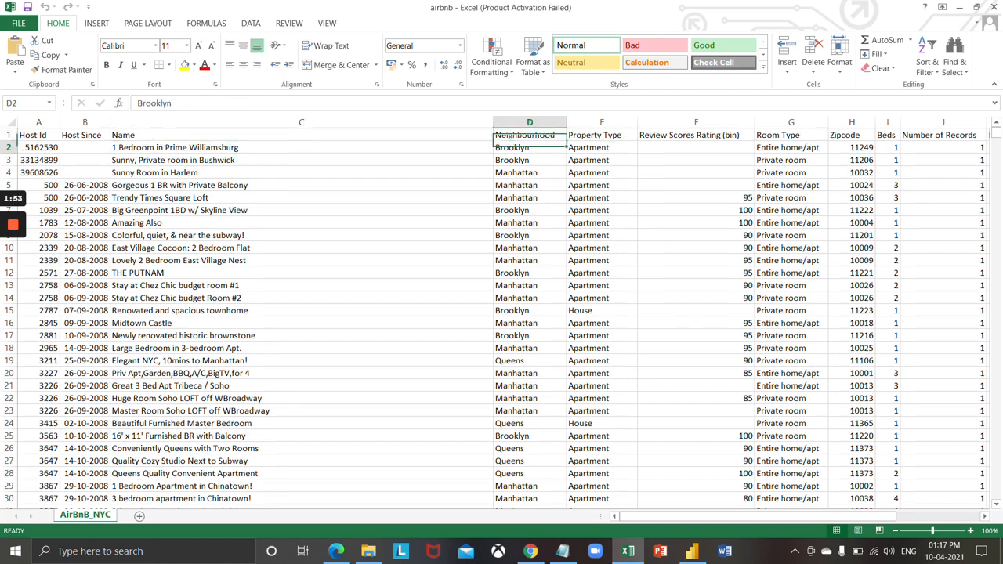
{"action": "key", "text": "Down"}
{"action": "key", "text": "Up"}
{"action": "key", "text": "Up"}
{"action": "key", "text": "Right"}
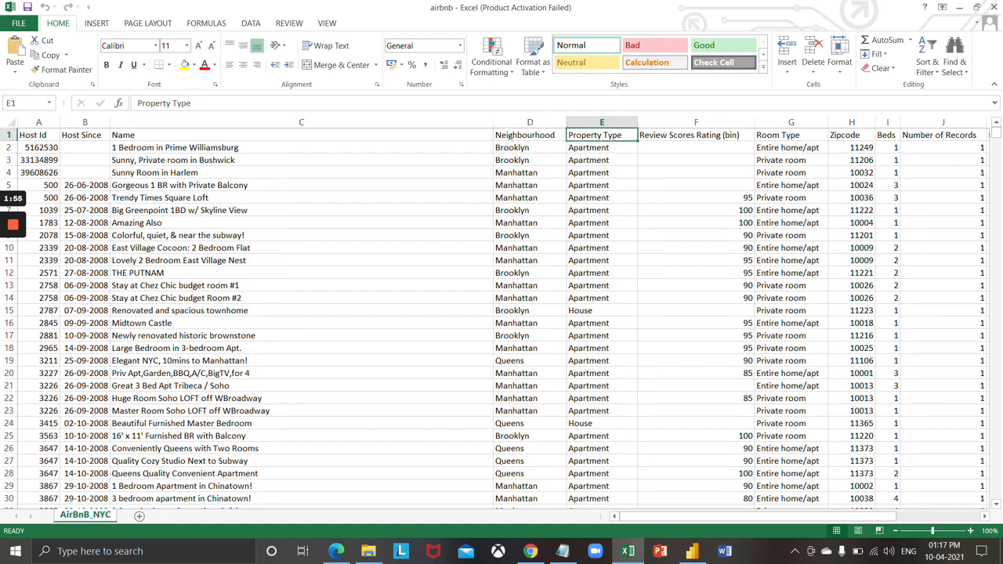
{"action": "key", "text": "Down"}
{"action": "key", "text": "Down"}
{"action": "key", "text": "Down"}
{"action": "key", "text": "Up"}
{"action": "key", "text": "Up"}
{"action": "key", "text": "Up"}
{"action": "key", "text": "Down"}
{"action": "key", "text": "Down"}
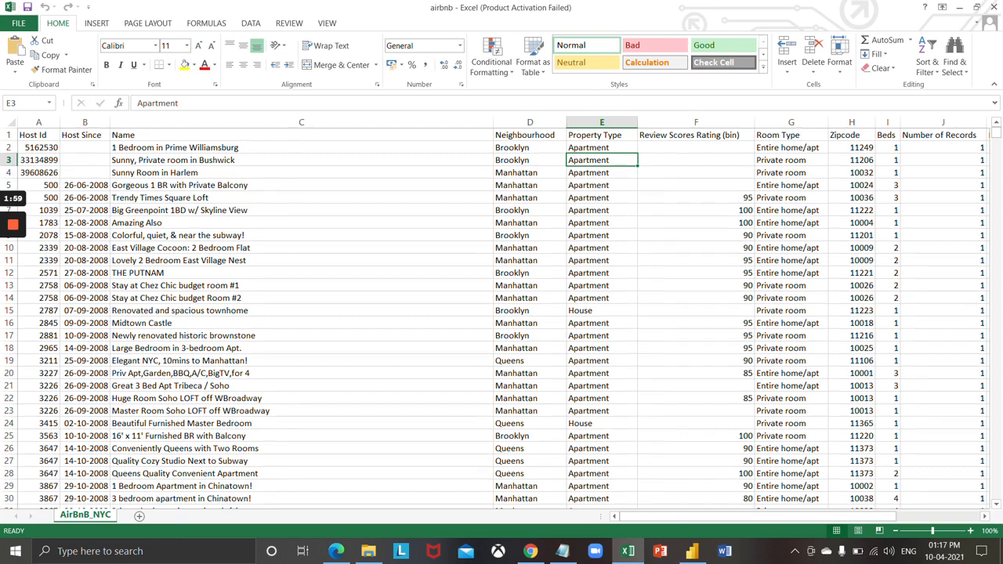
{"action": "key", "text": "Up"}
{"action": "key", "text": "Up"}
Examine the Review Scores Rating (bin) column from its header to its first filled cell
{"action": "key", "text": "Right"}
{"action": "key", "text": "Right"}
{"action": "key", "text": "Left"}
{"action": "key", "text": "ctrl+Down"}
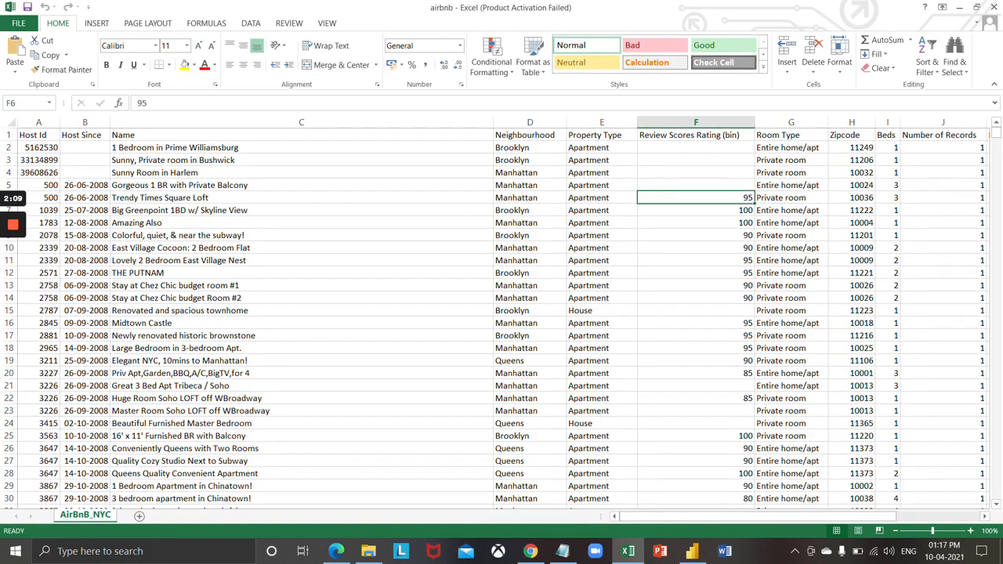
{"action": "key", "text": "ctrl+Up"}
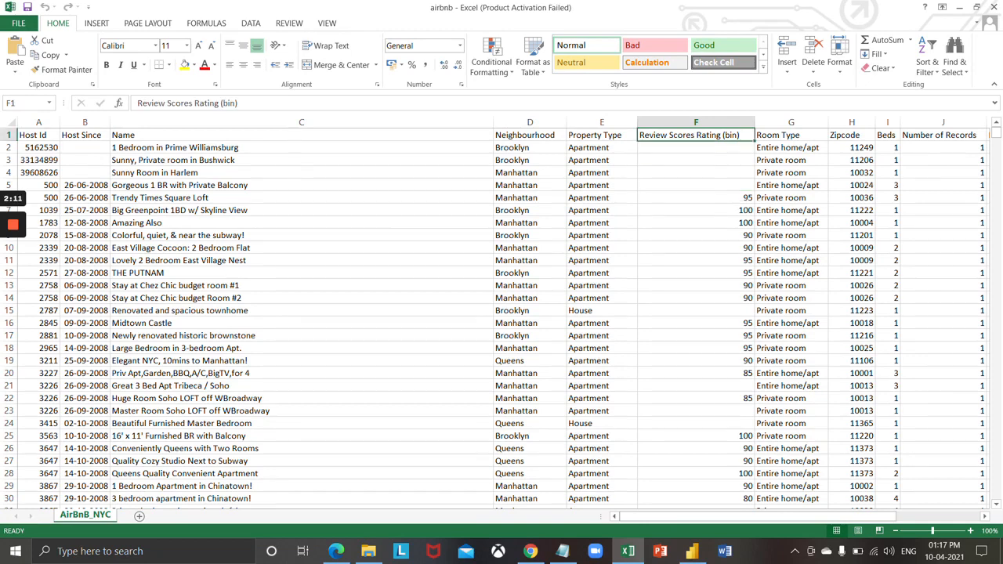
Examine the Room Type column and compare its first entries
{"action": "key", "text": "Right"}
{"action": "key", "text": "Down"}
{"action": "key", "text": "Down"}
{"action": "key", "text": "Up"}
{"action": "key", "text": "Up"}
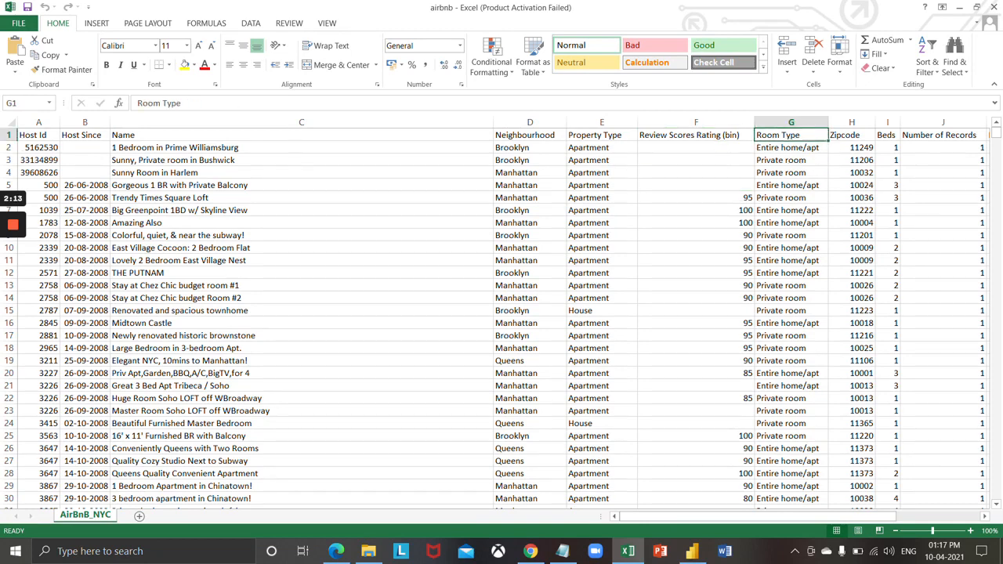
{"action": "key", "text": "Down"}
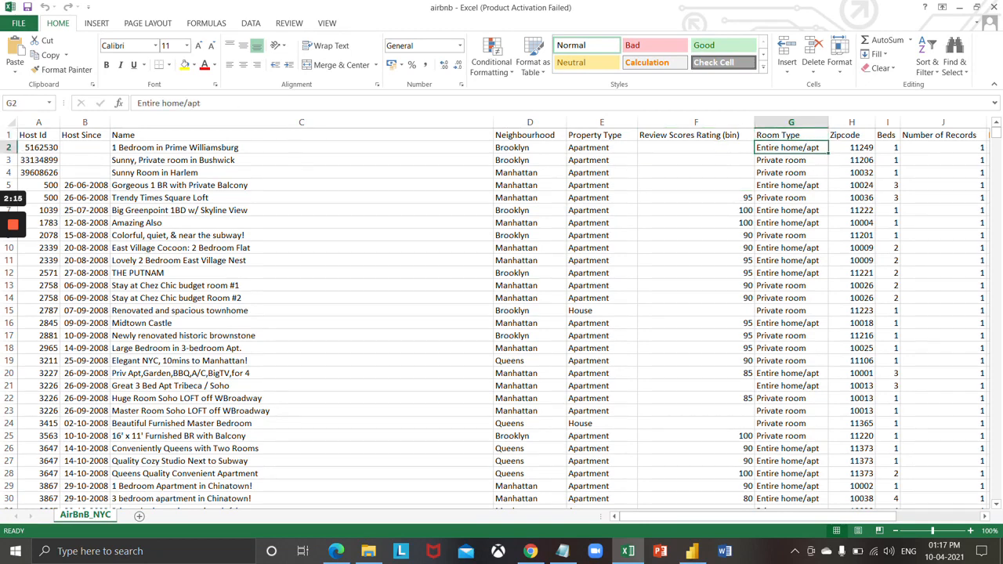
{"action": "key", "text": "Up"}
{"action": "key", "text": "Down"}
{"action": "key", "text": "Down"}
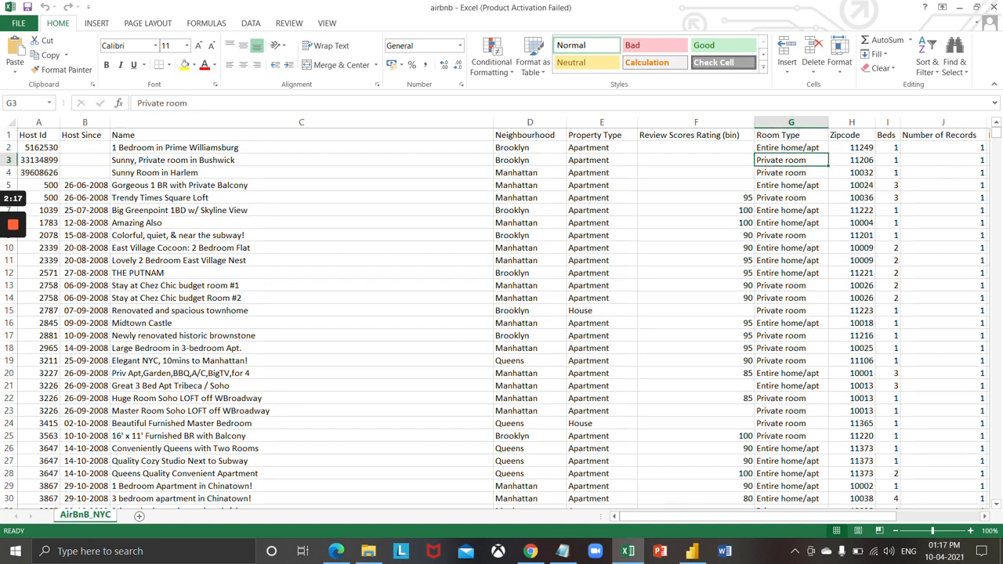
{"action": "key", "text": "Up"}
{"action": "key", "text": "Up"}
Review the Zipcode, Beds and Number of Records column headers
{"action": "key", "text": "Right"}
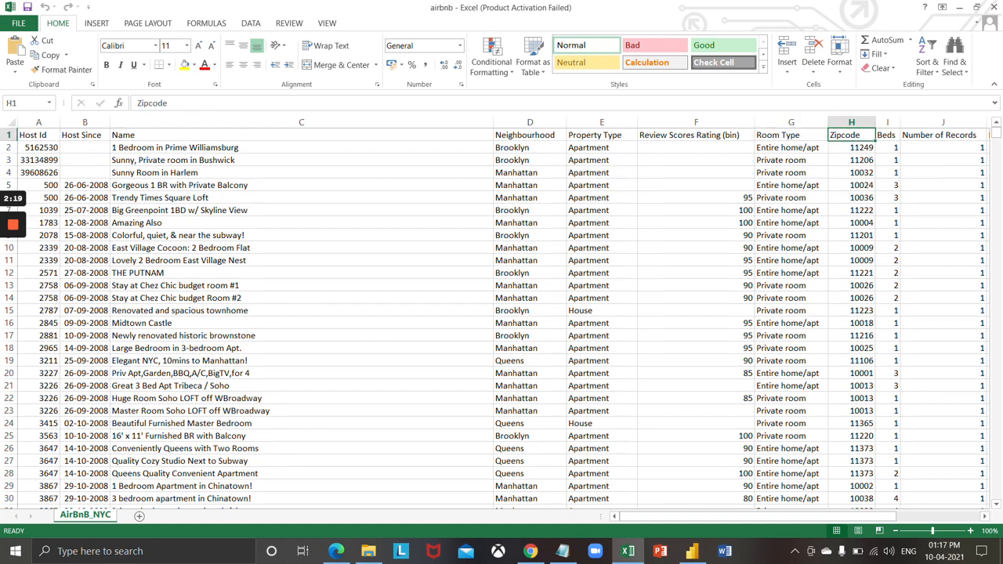
{"action": "key", "text": "Right"}
{"action": "key", "text": "Right"}
{"action": "key", "text": "Right"}
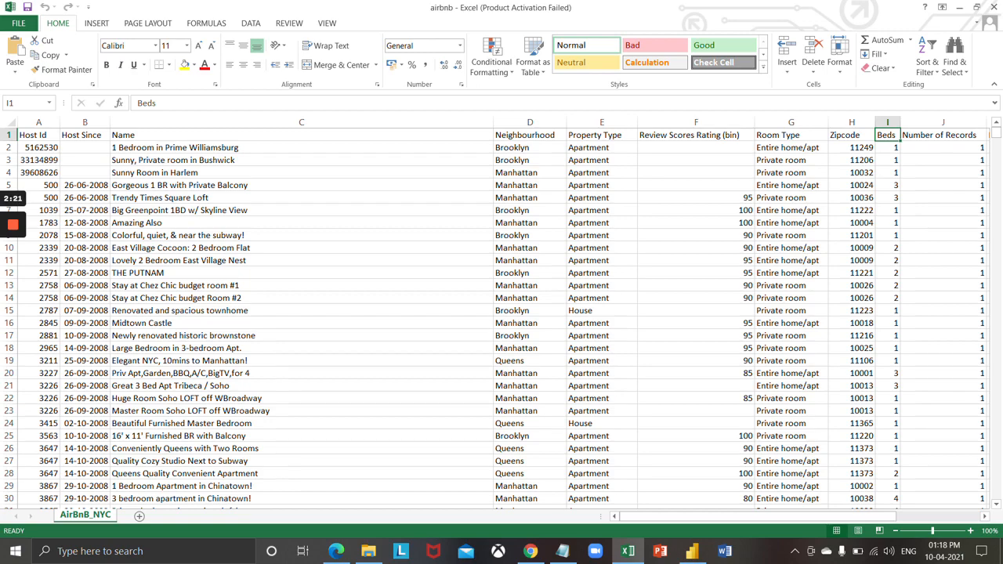
{"action": "key", "text": "Left"}
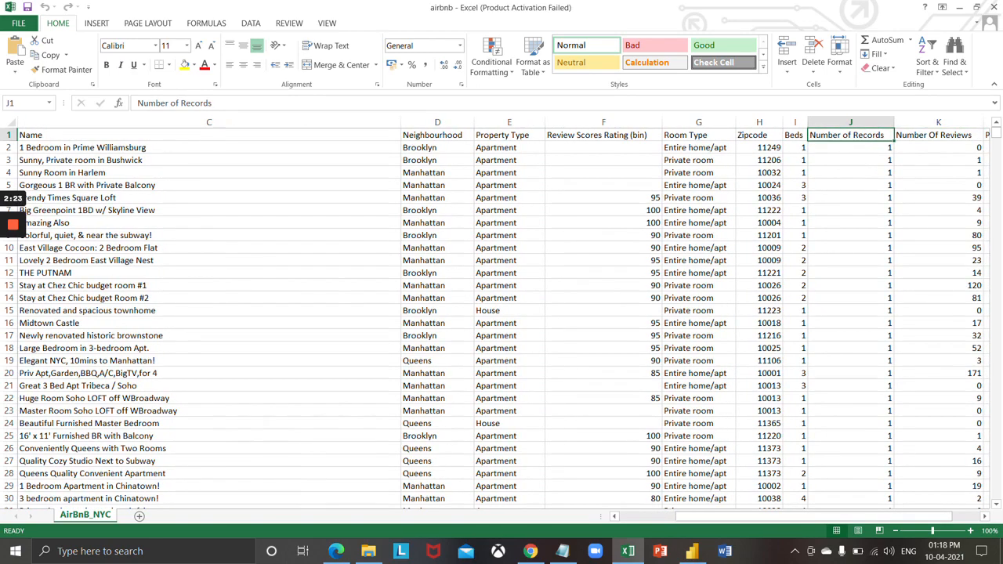
Examine the Number Of Reviews column through to its last row, and return to its header
{"action": "key", "text": "Right"}
{"action": "key", "text": "Right"}
{"action": "key", "text": "Left"}
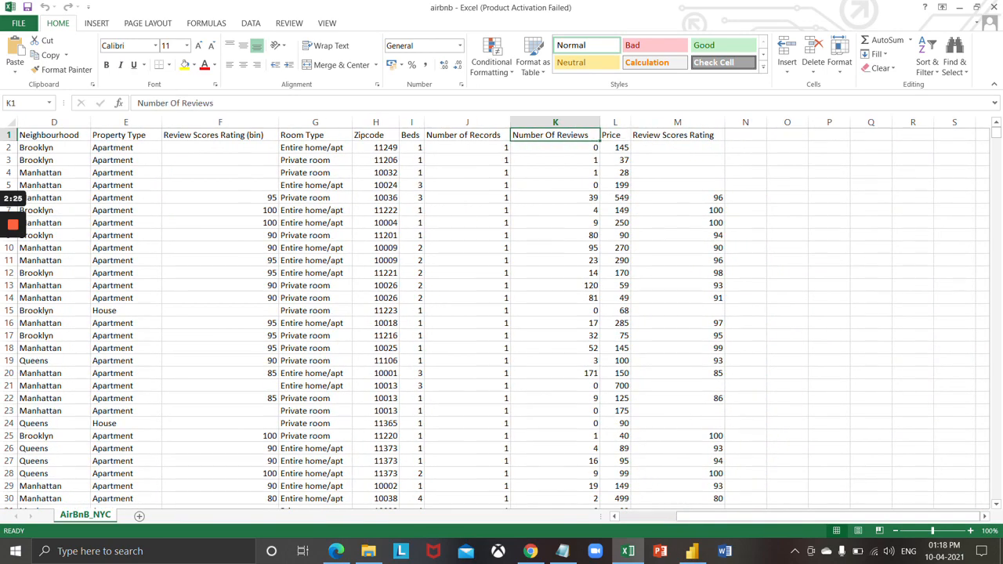
{"action": "key", "text": "Down"}
{"action": "key", "text": "ctrl+shift+Down"}
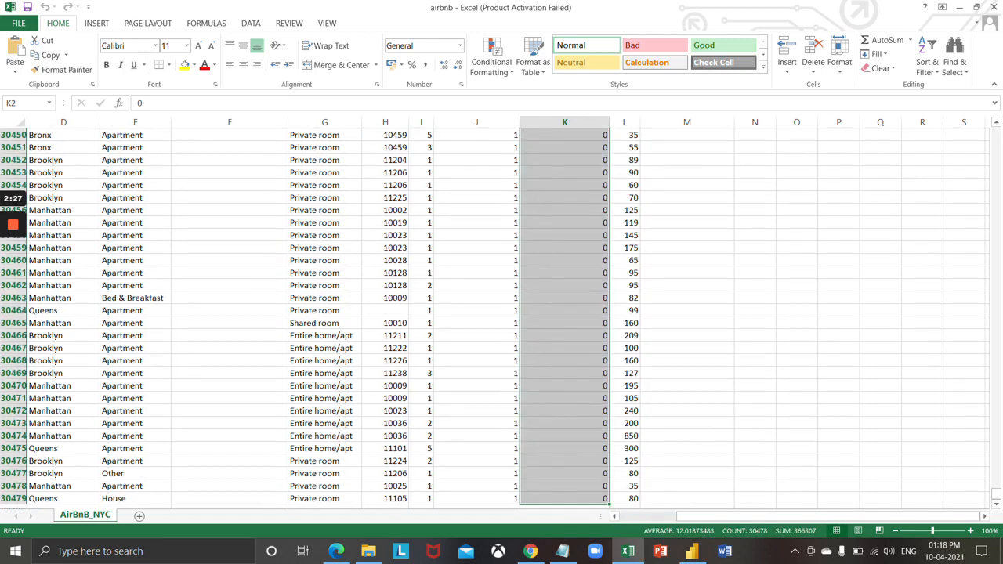
{"action": "key", "text": "ctrl+Up"}
Examine the Price and Review Scores Rating columns at the end of the table
{"action": "key", "text": "Right"}
{"action": "key", "text": "Down"}
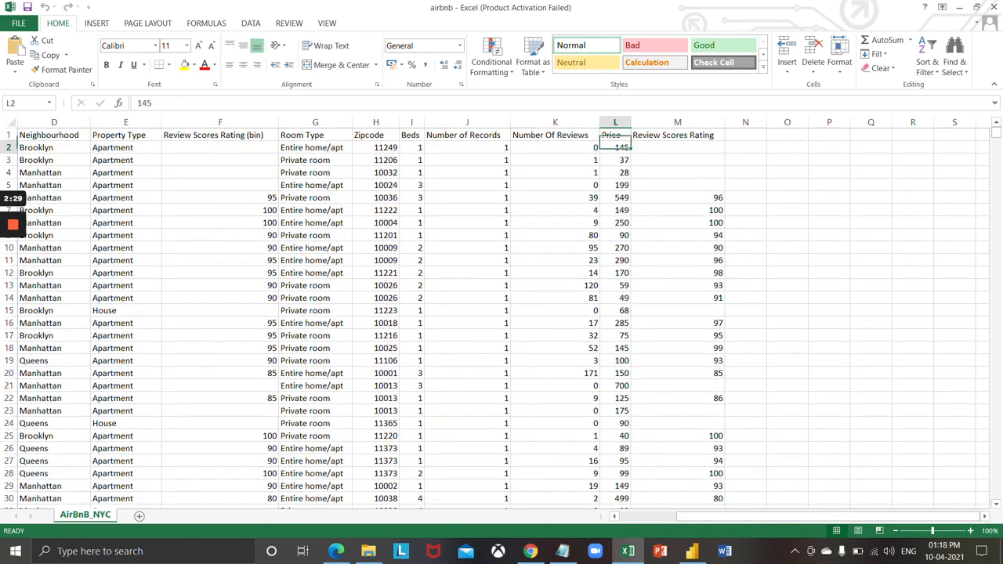
{"action": "key", "text": "Up"}
{"action": "key", "text": "Down"}
{"action": "key", "text": "Up"}
{"action": "key", "text": "Right"}
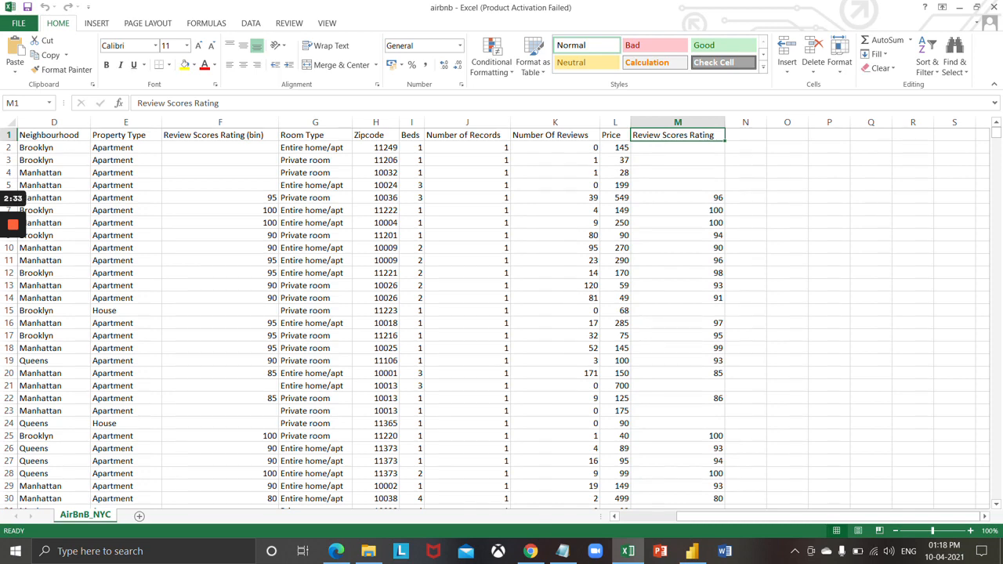
{"action": "key", "text": "Down"}
{"action": "key", "text": "Up"}
Review the header row once more across all columns, ending at Host Id in cell A1
{"action": "key", "text": "Left"}
{"action": "key", "text": "Left"}
{"action": "key", "text": "Left"}
{"action": "key", "text": "Left"}
{"action": "key", "text": "Left"}
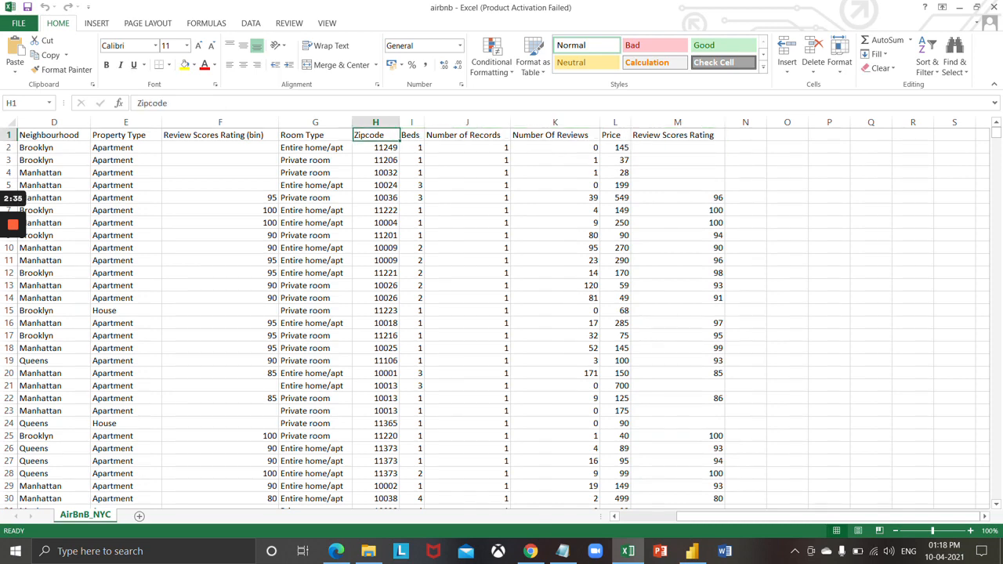
{"action": "key", "text": "Left"}
{"action": "key", "text": "Left"}
{"action": "key", "text": "Left"}
{"action": "key", "text": "Right"}
{"action": "key", "text": "ctrl+Right"}
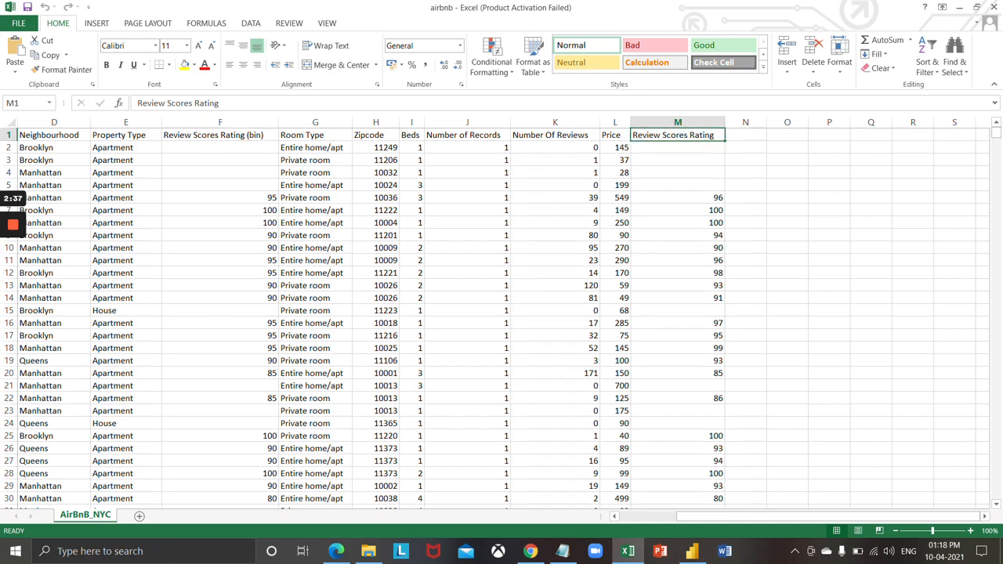
{"action": "key", "text": "ctrl+Left"}
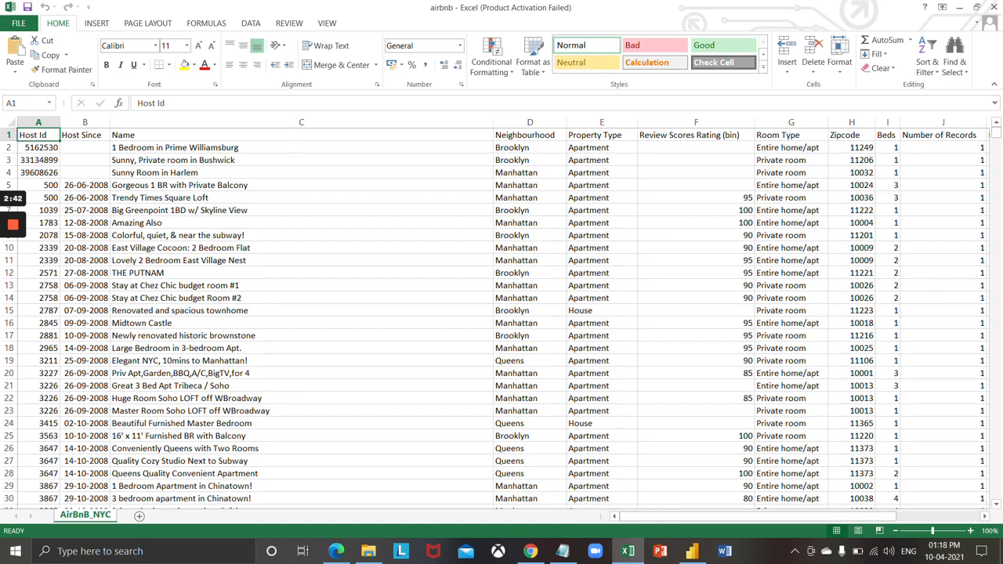
Switch to Power BI Desktop and build a stacked column chart of Price by Room Type on Page 2
{"action": "key", "text": "alt+Tab"}
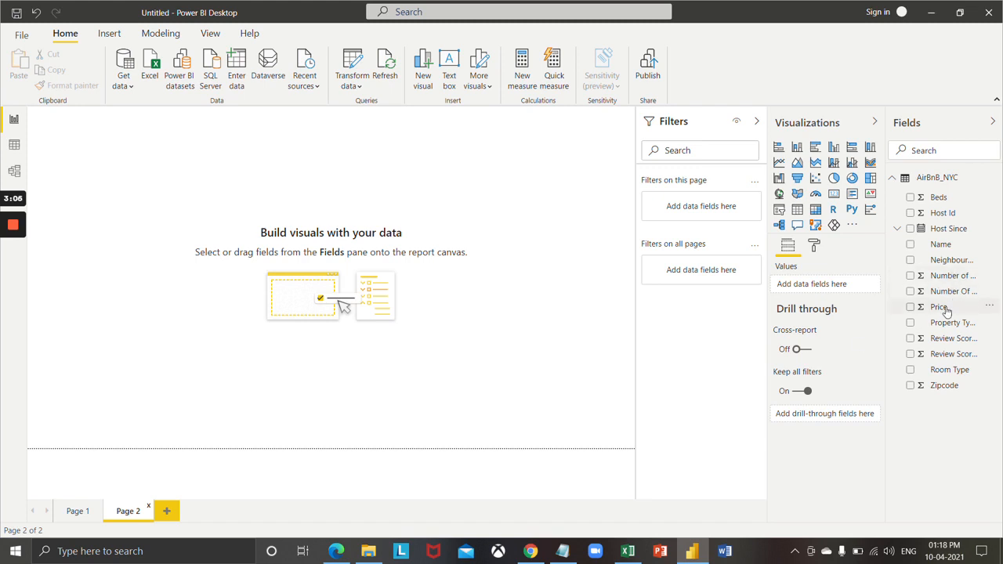
{"action": "left_click_drag", "start_coordinate": [946, 311], "coordinate": [411, 227]}
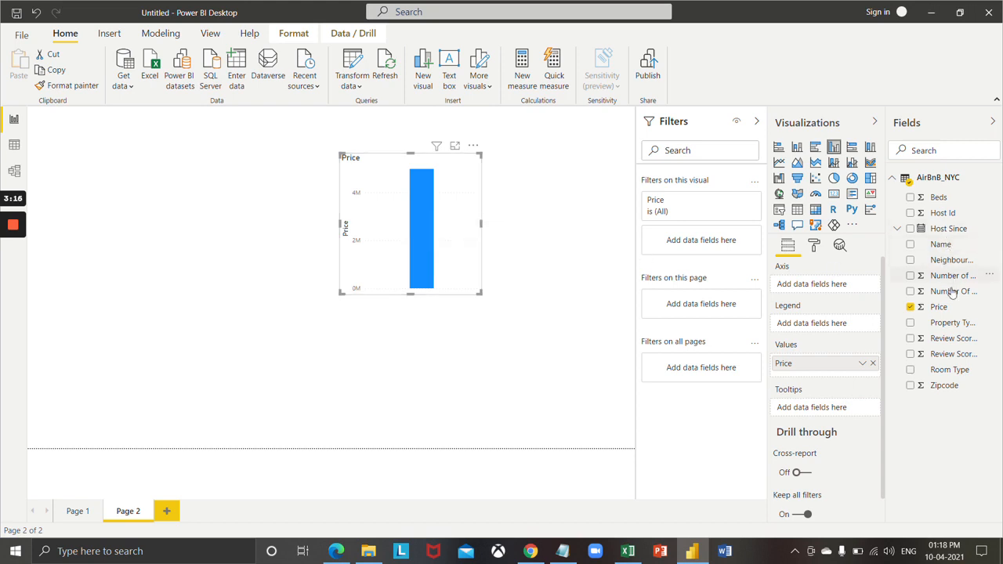
{"action": "left_click_drag", "start_coordinate": [966, 375], "coordinate": [431, 246]}
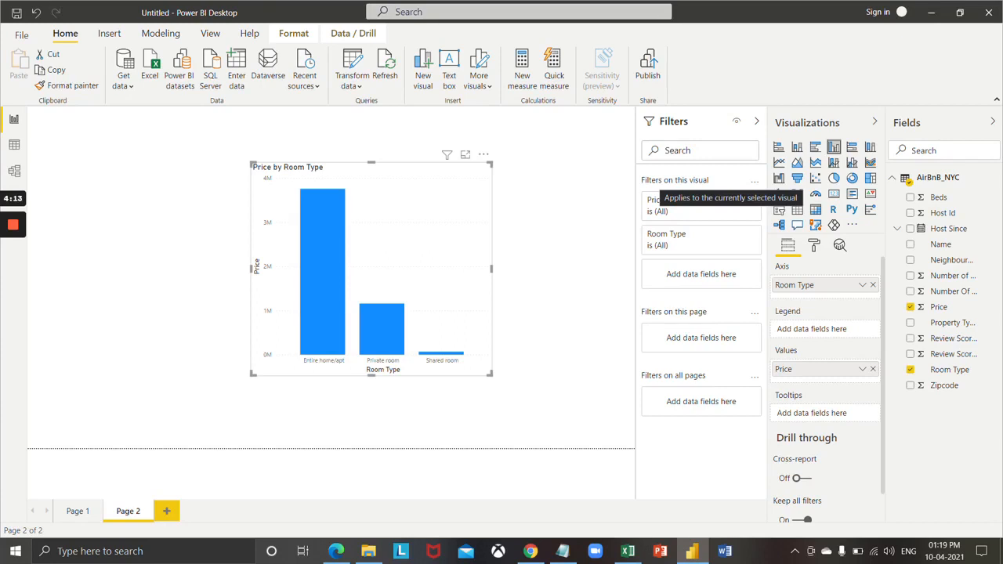
{"action": "left_click", "coordinate": [797, 147]}
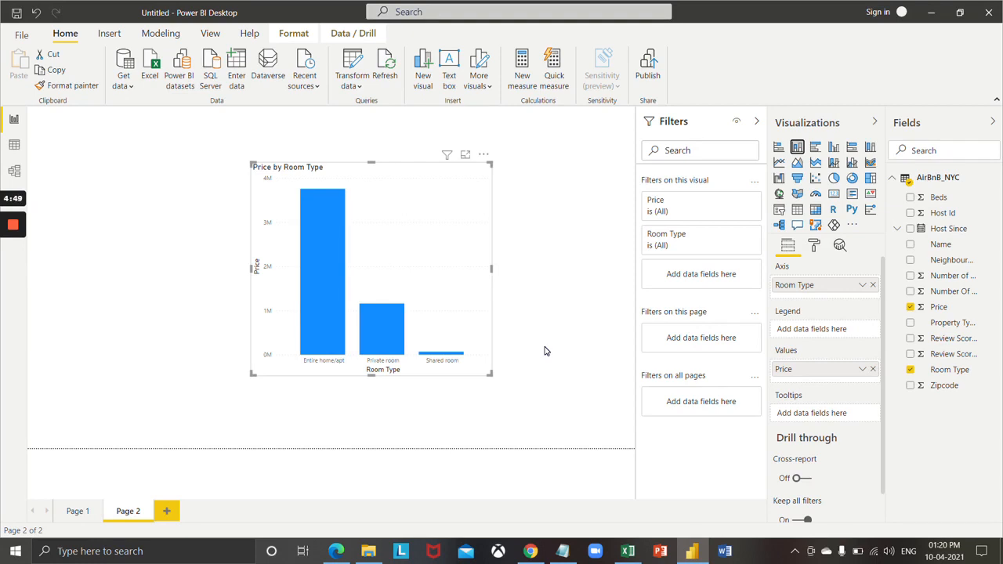
{"action": "mouse_move", "coordinate": [15, 229]}
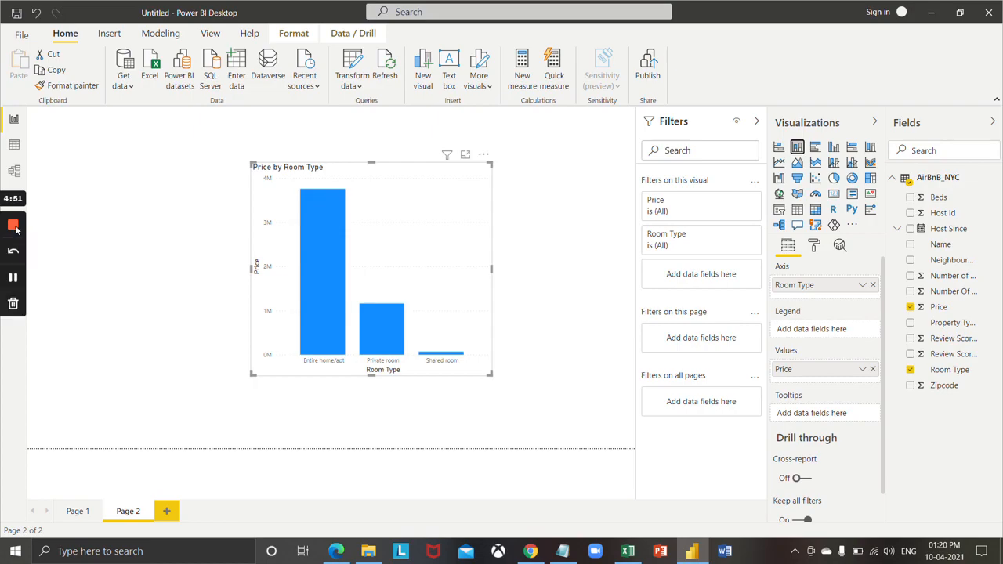